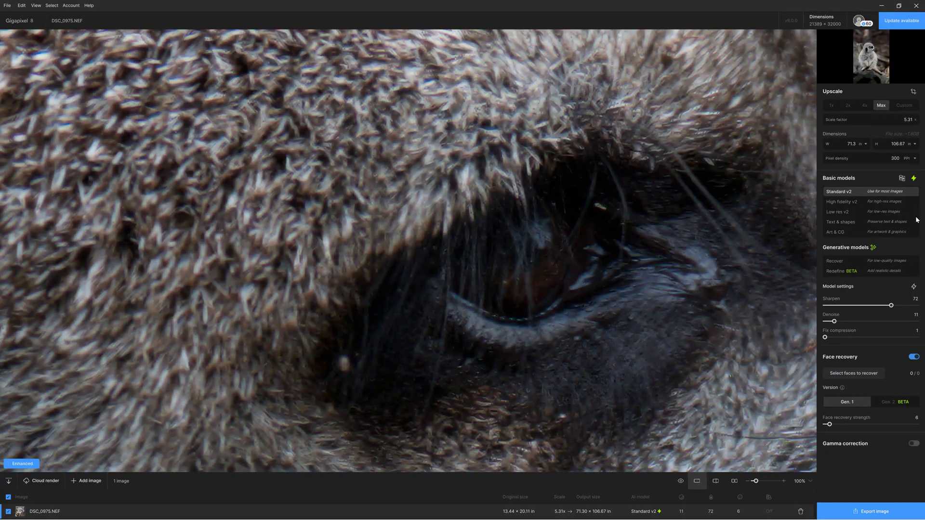
- Split the eye close-up between the original and the Standard v2 result
left_click(716, 481)
- Run a four-model comparison with all panes zoomed to the eye
left_click(734, 481)
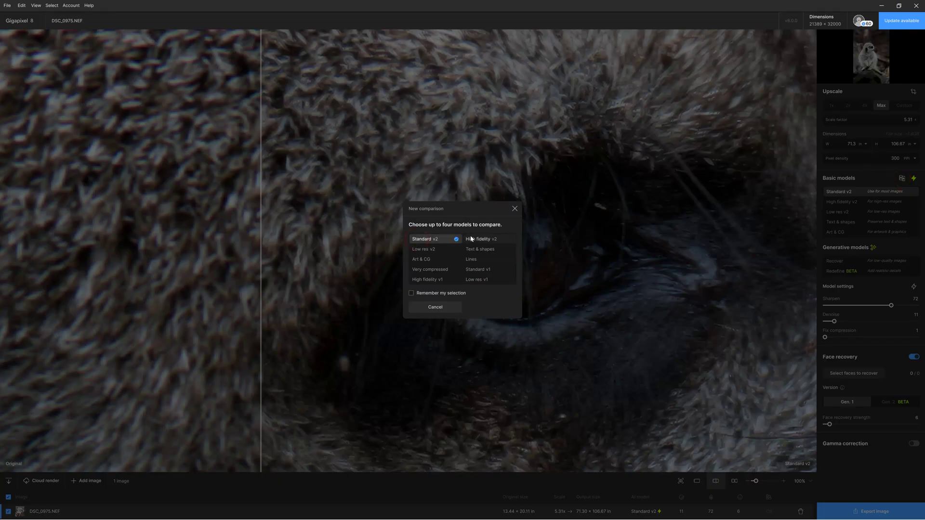
left_click(496, 309)
left_click(872, 48)
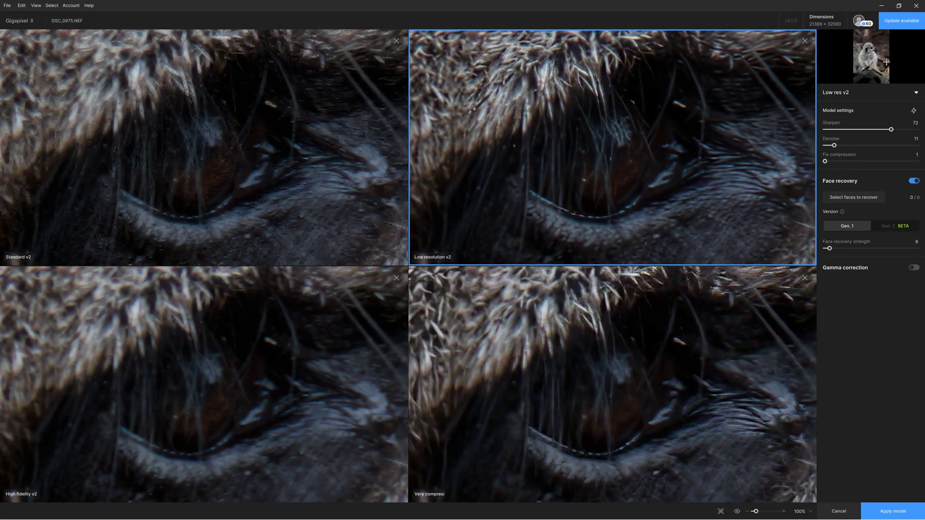
- Apply the Standard v2 result and return to a single enhanced view
left_click(345, 95)
left_click(892, 511)
left_click(697, 481)
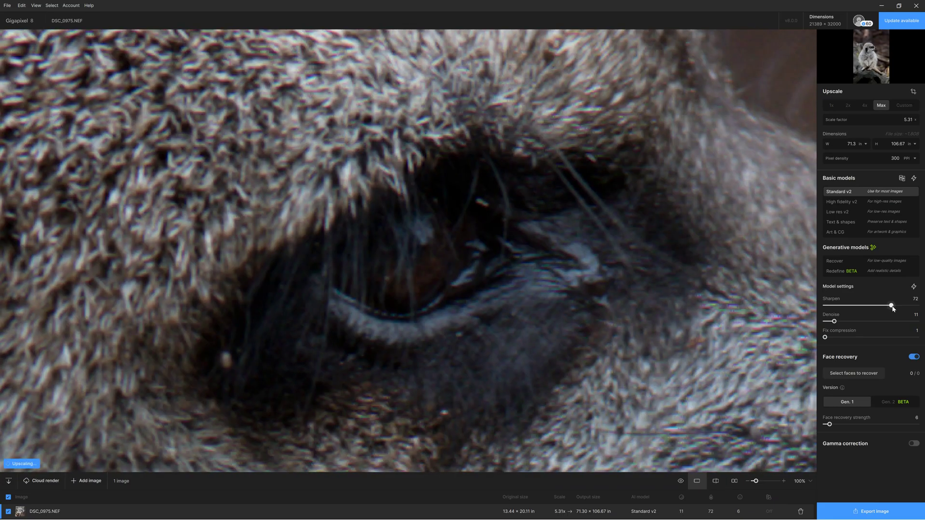
- Set Sharpen to 93 and Denoise to 62, then compare the fur side by side
left_click_drag(891, 305, 910, 305)
left_click_drag(834, 321, 882, 322)
left_click(734, 481)
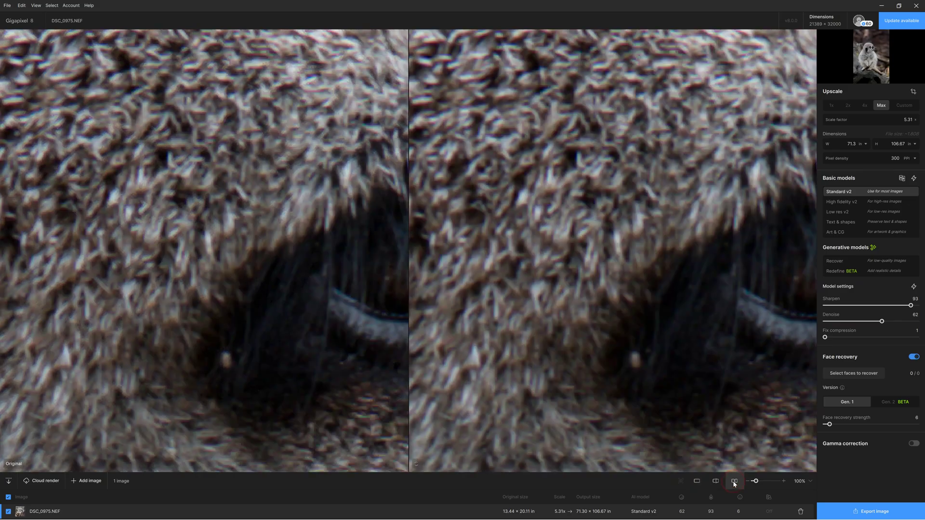
left_click_drag(480, 193, 455, 214)
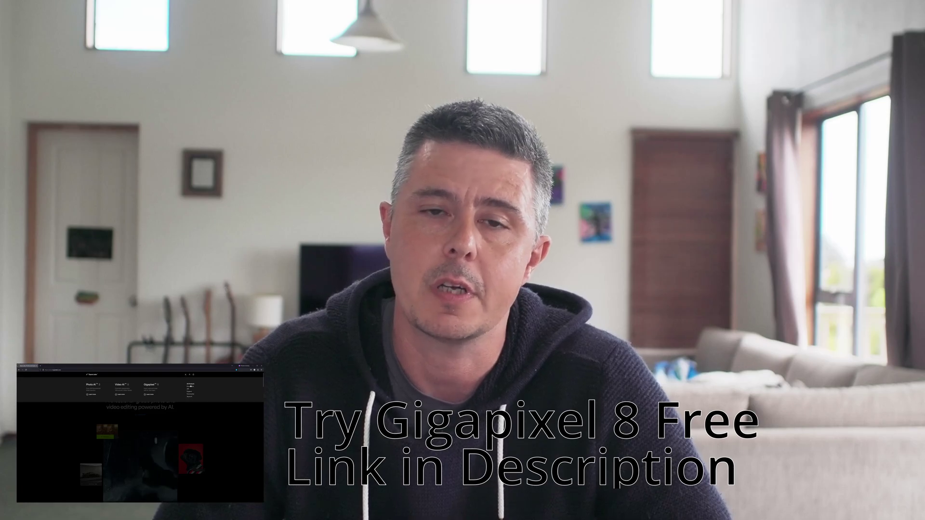
- Open the Topaz Labs Downloads page and scroll through the listed apps
left_click(191, 388)
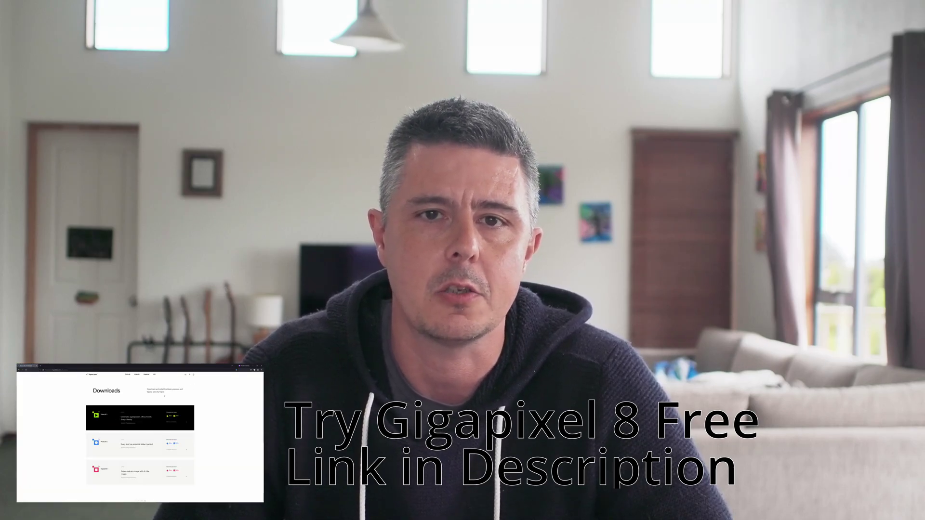
scroll(164, 396, "down", 5)
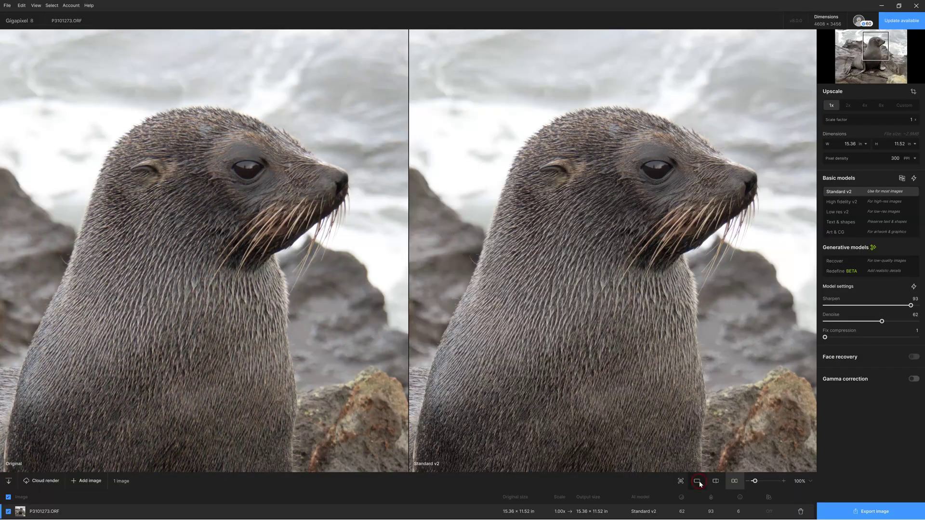
- Show the seal in single view and render a medium Recover preview over its eye
left_click(696, 480)
left_click(110, 463)
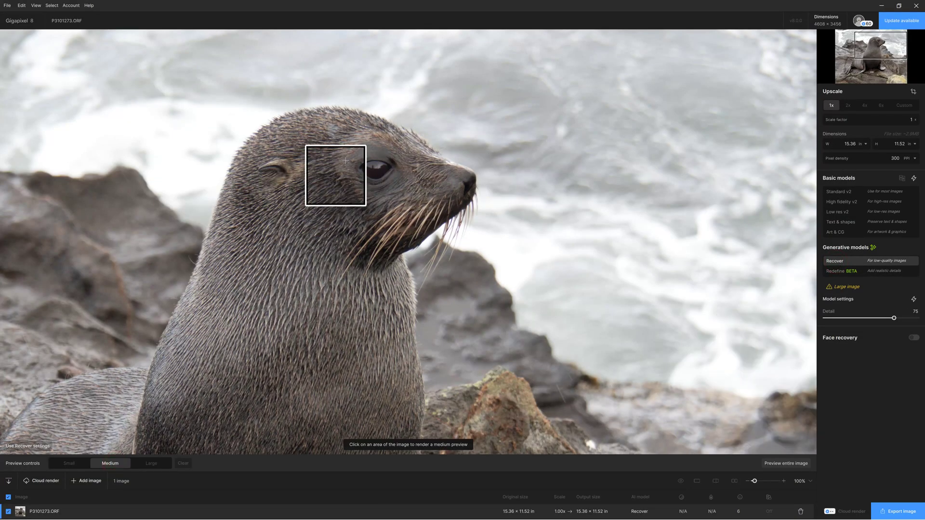
left_click(372, 167)
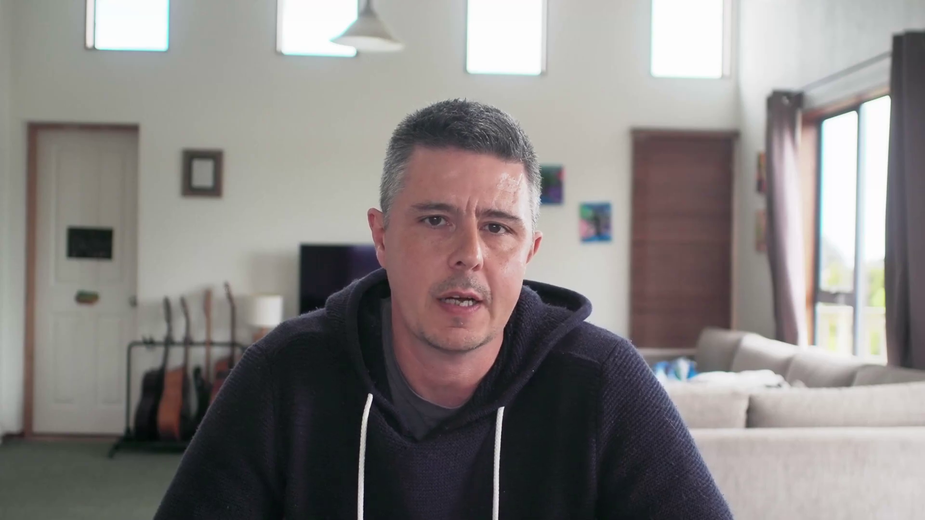
- Finish typing the snow-covered flower description in the Redefine Image description box
type("o")
type("w C")
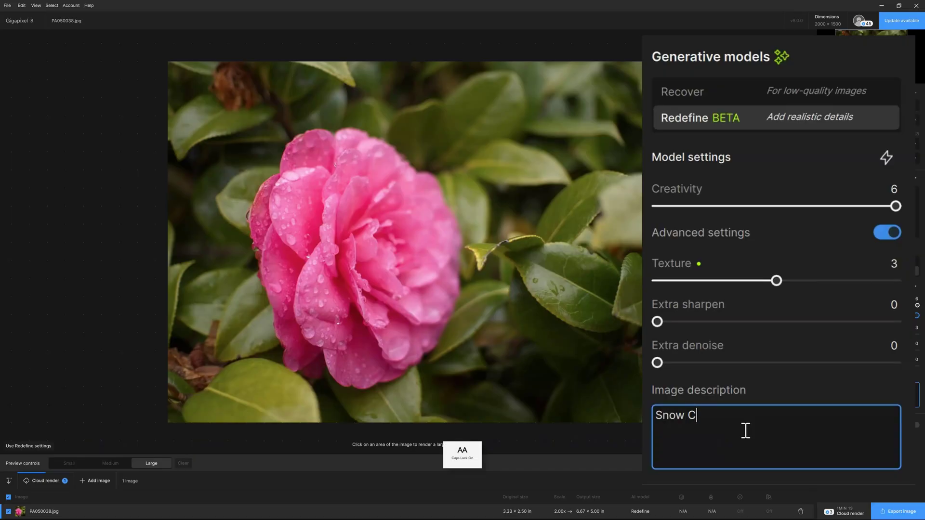
key("Caps_Lock")
type("ov")
type("ered Flow")
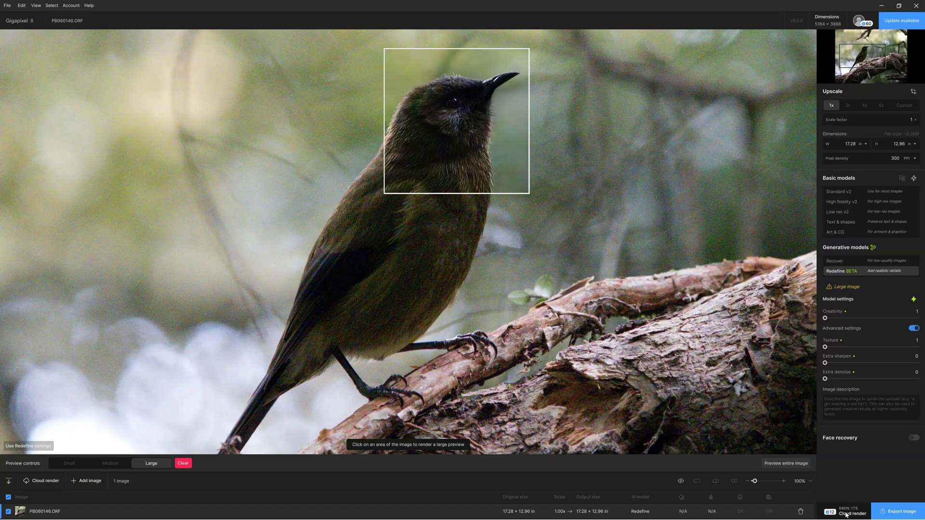
- Queue PB060146.ORF for cloud rendering as TIFF and view the render queue
left_click(847, 513)
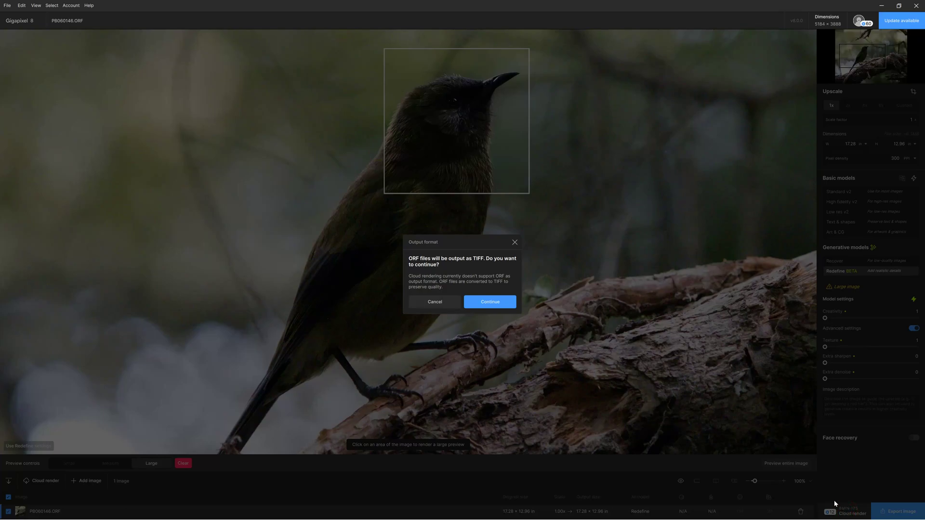
left_click(490, 305)
left_click(490, 302)
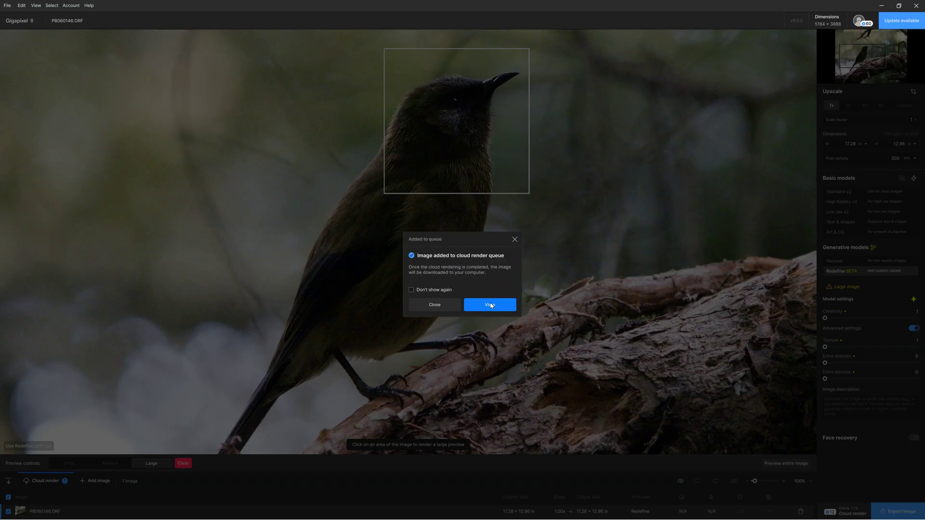
left_click(490, 305)
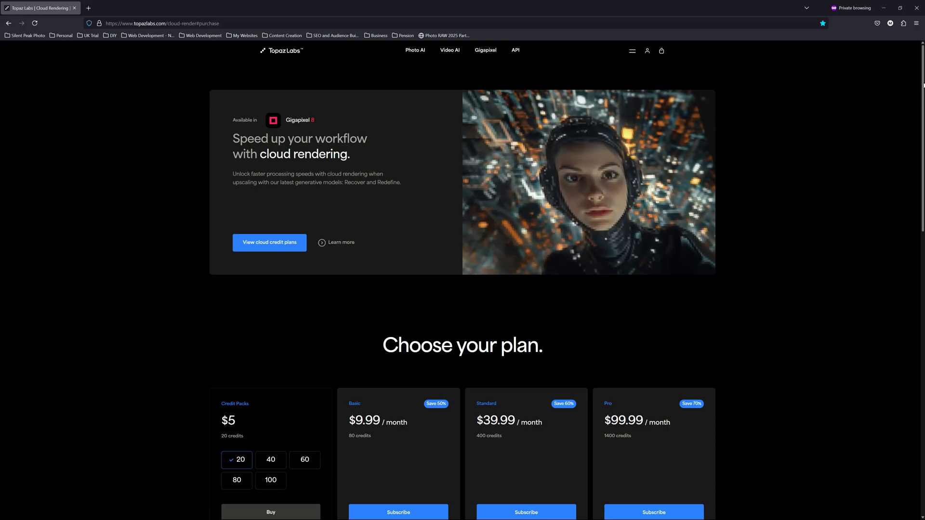
- Scroll the Cloud Rendering page down to the plan cards and credit cost table
scroll(923, 85, "down", 2)
scroll(921, 144, "down", 5)
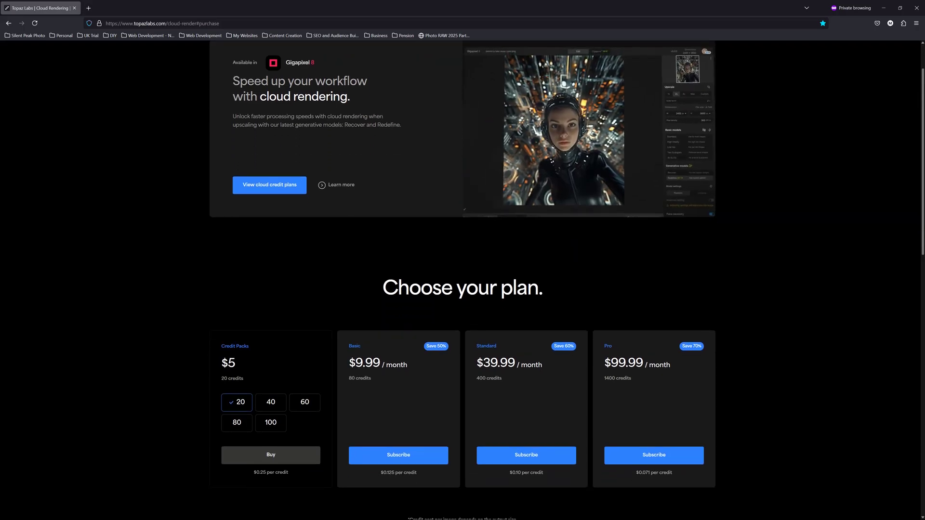
scroll(921, 143, "down", 4)
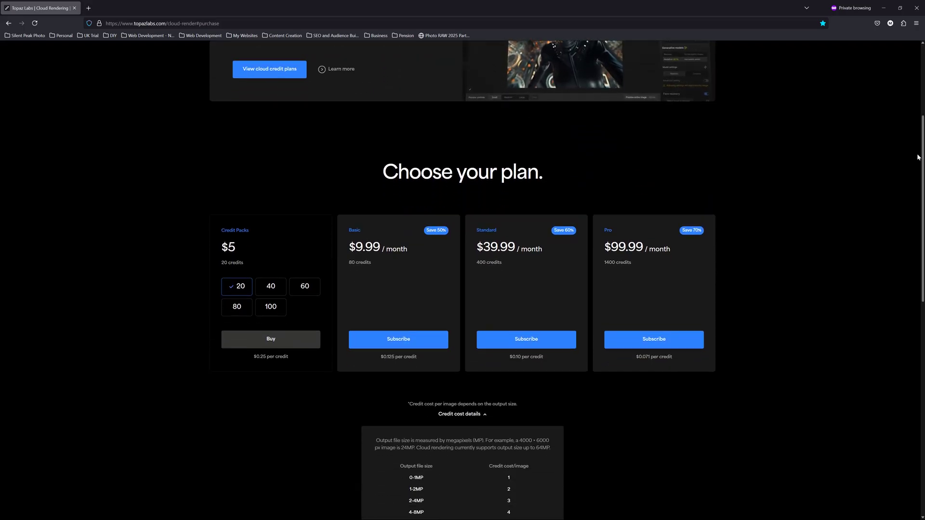
scroll(911, 180, "down", 2)
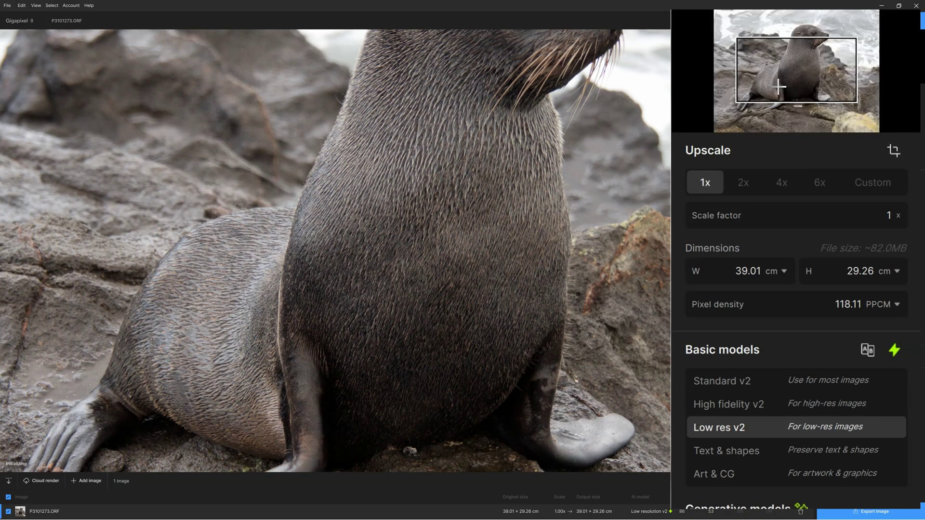
- Fit the seal photo to the window and set the upscale to 2x
left_click_drag(778, 86, 790, 63)
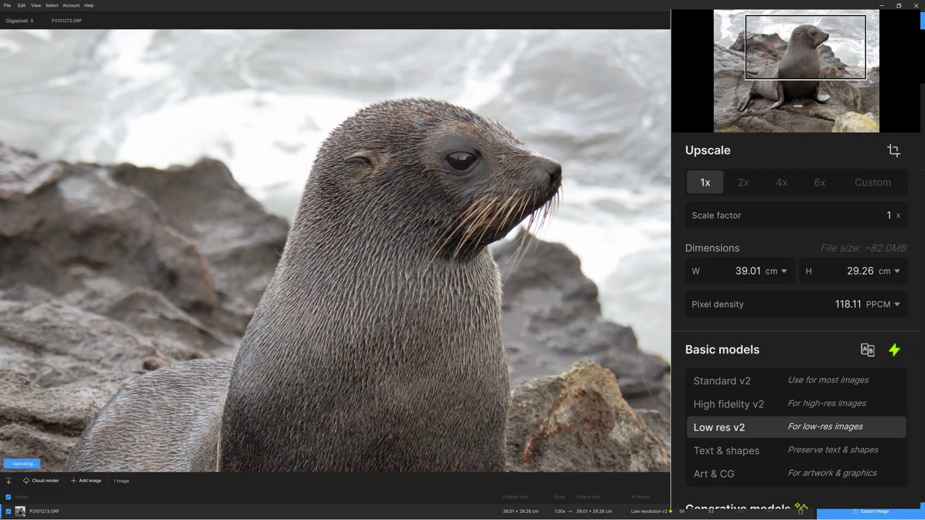
key("ctrl+0")
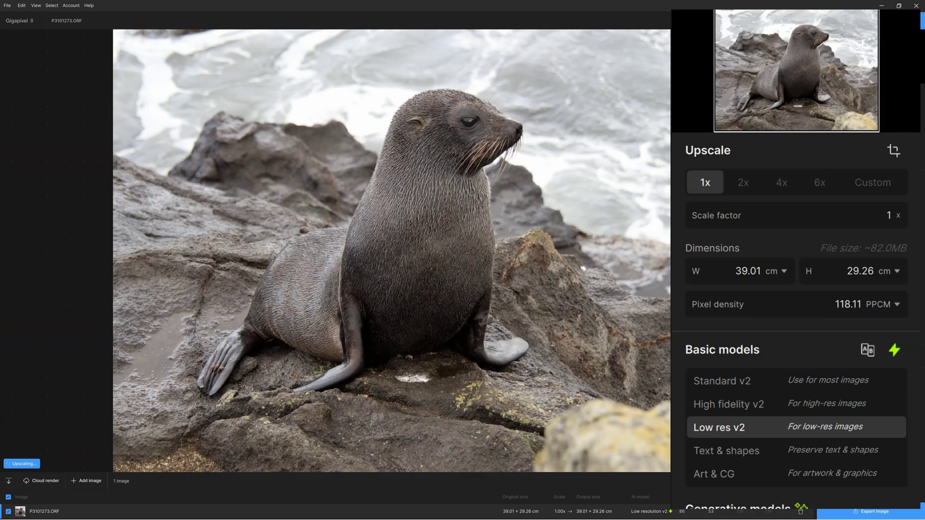
left_click(743, 182)
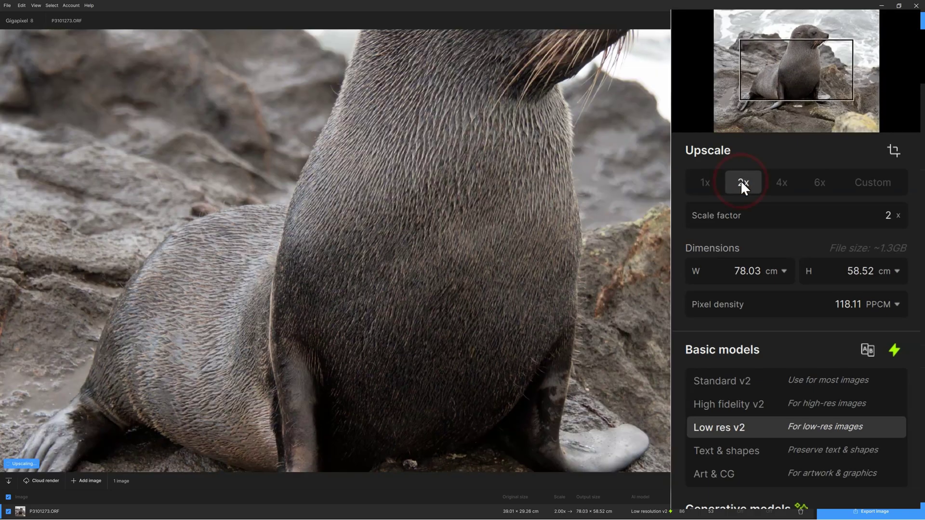
- Show the output dimensions in pixels: 9216 × 6912 px
left_click(809, 37)
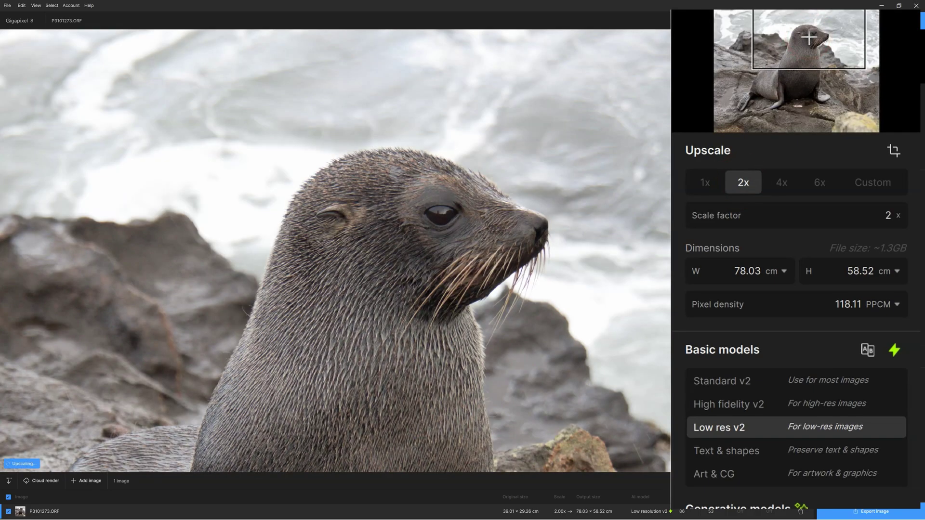
left_click_drag(809, 37, 810, 50)
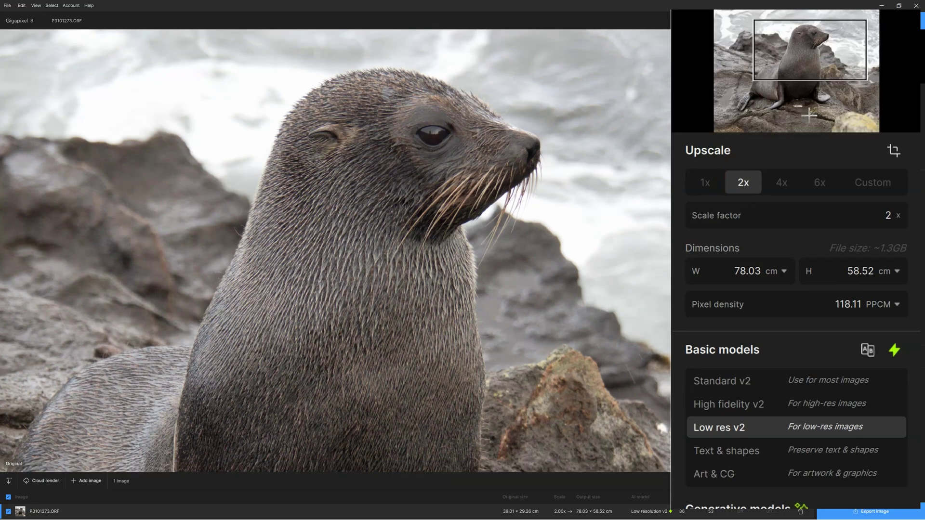
left_click(782, 271)
left_click(778, 299)
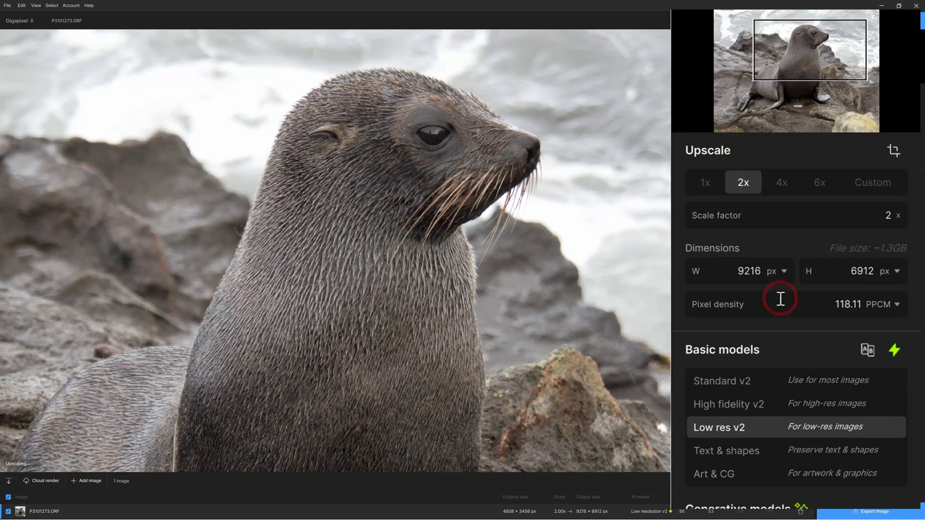
left_click(785, 270)
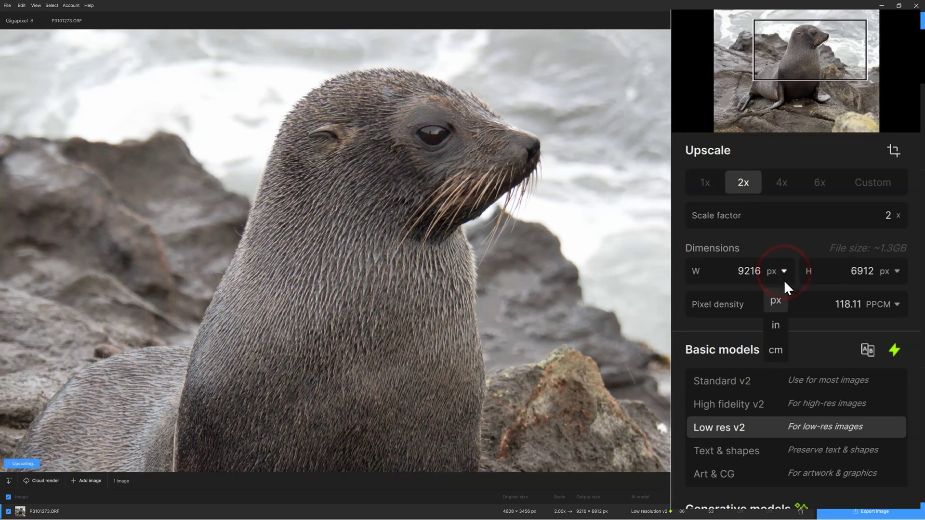
- Set the output width to 32 inches (32 × 24 in, 2.08x) and compare the face side by side
left_click(777, 325)
double_click(749, 272)
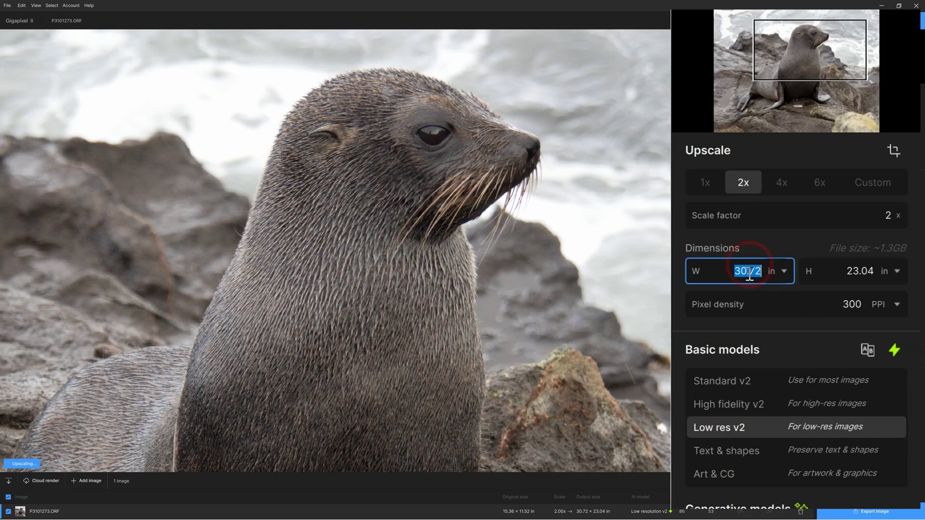
type("32")
key("Return")
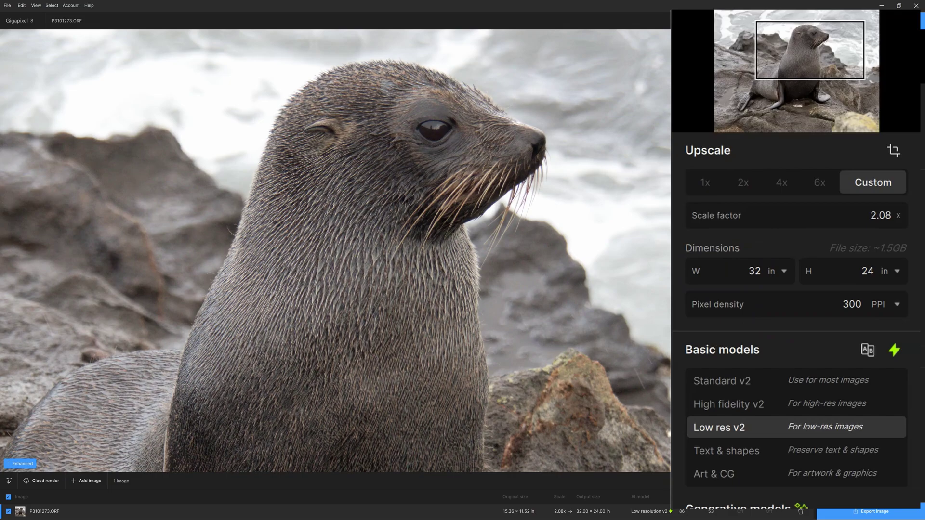
key("ctrl+2")
left_click_drag(782, 50, 809, 46)
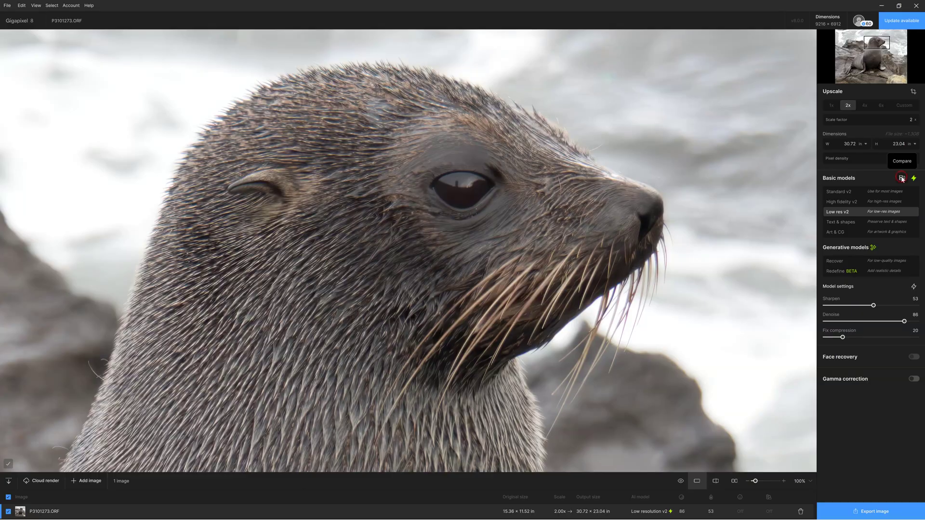
- Compare Standard v2, Low res v2, High fidelity v2 and Very compressed side by side on the seal
left_click(901, 178)
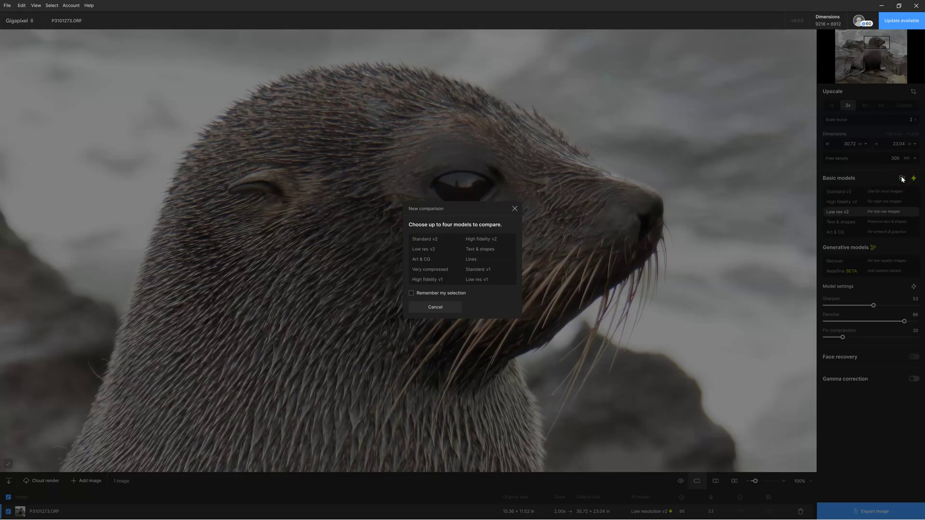
left_click(425, 240)
left_click(424, 250)
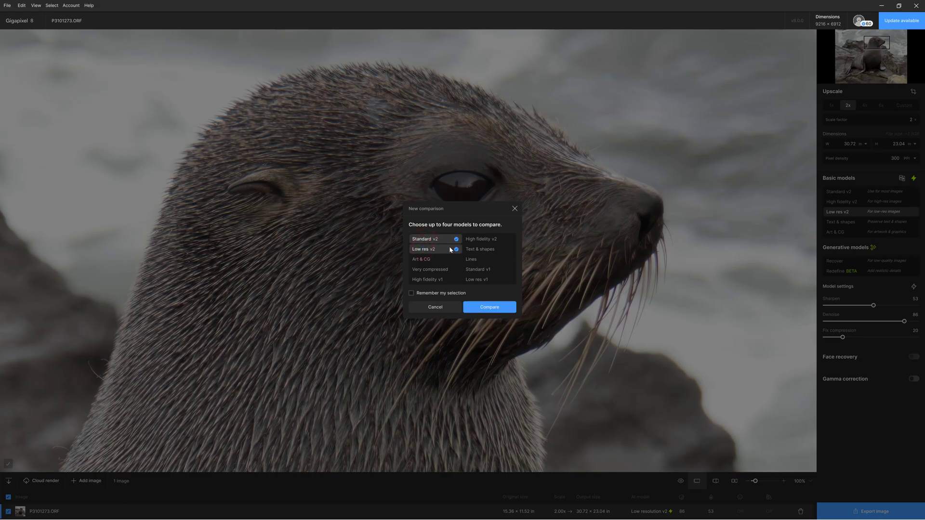
left_click(479, 241)
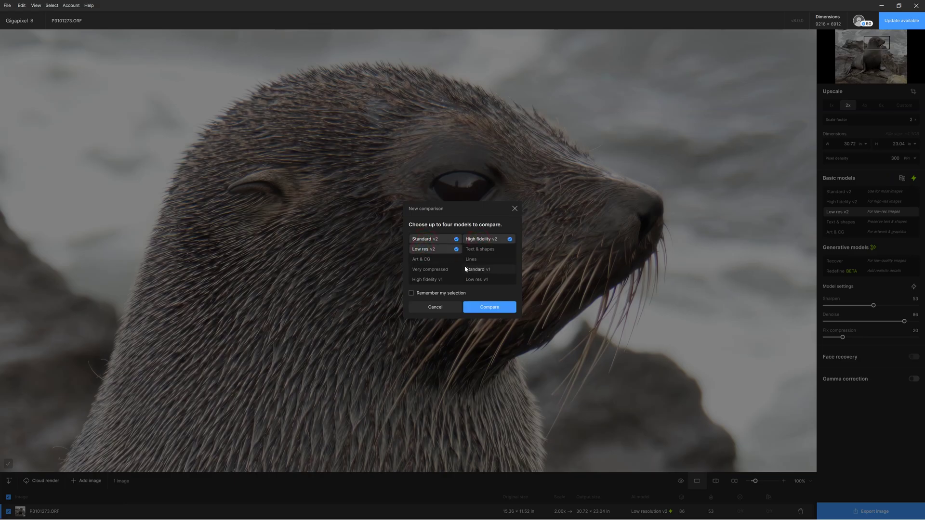
left_click(438, 269)
left_click(483, 310)
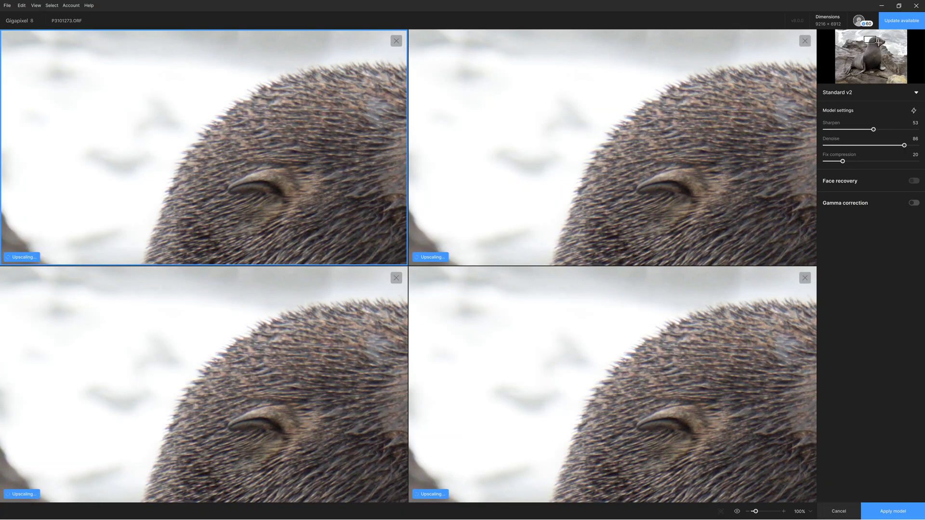
- Centre the previews on the seal's eye and nose, then close the extra panes, keeping Standard v2
left_click(879, 42)
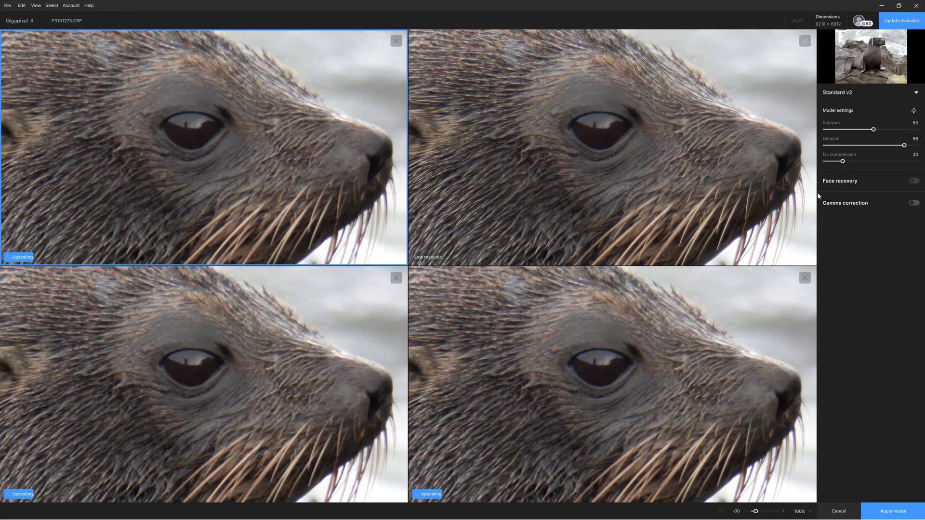
left_click(806, 279)
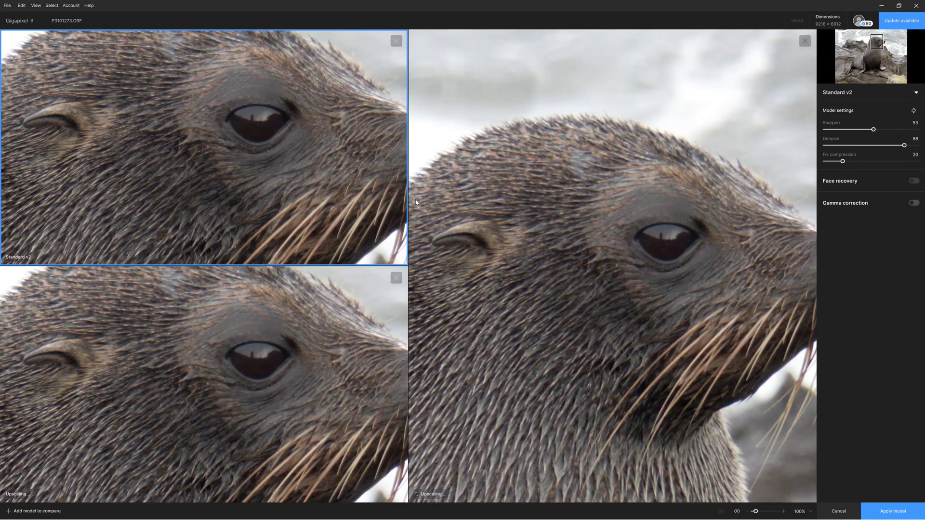
left_click(805, 41)
left_click(805, 41)
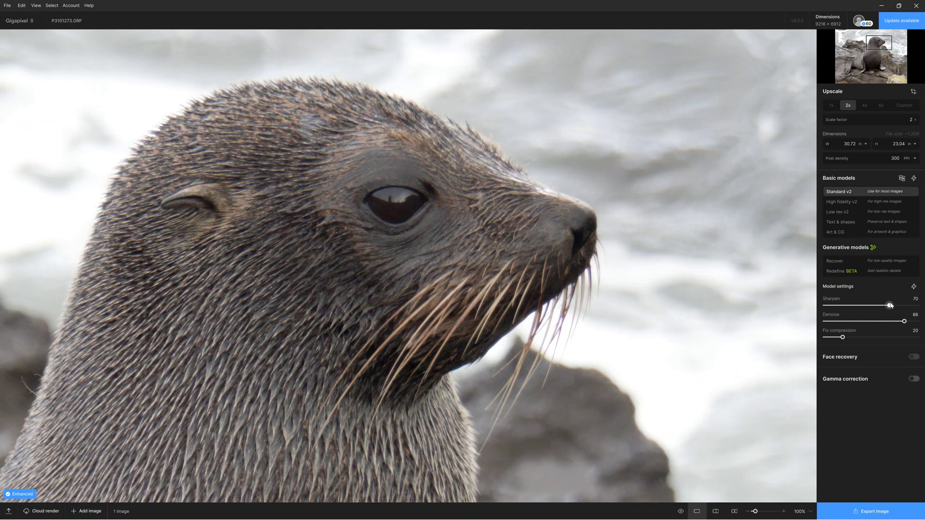
- Set Sharpen to 89 and show a split original versus Standard v2 preview
left_click_drag(890, 305, 813, 339)
left_click(715, 512)
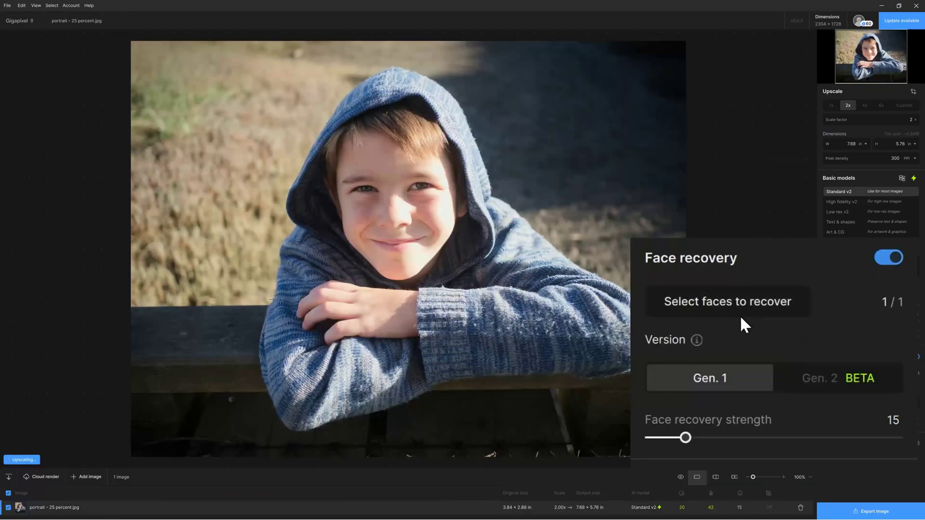
- Select the portrait's face for recovery and set the upscale to 4x
left_click(858, 371)
left_click(897, 169)
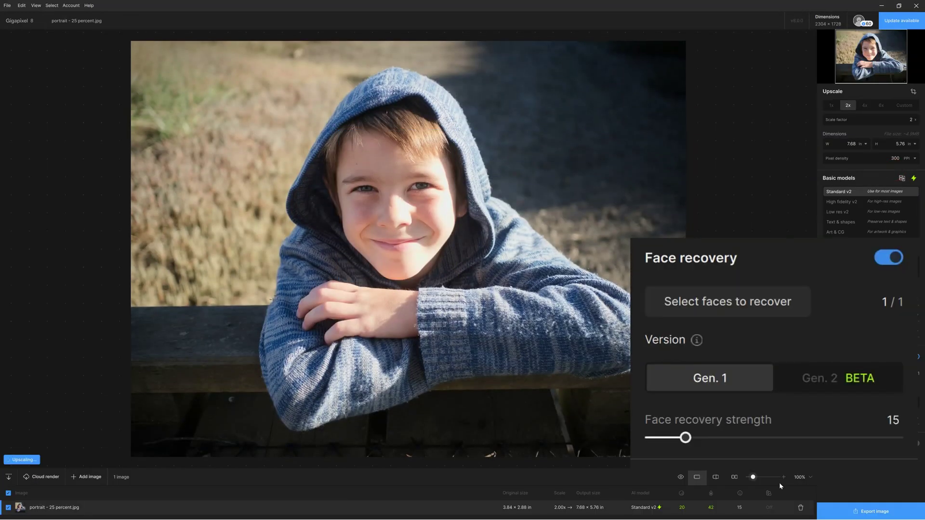
left_click(870, 108)
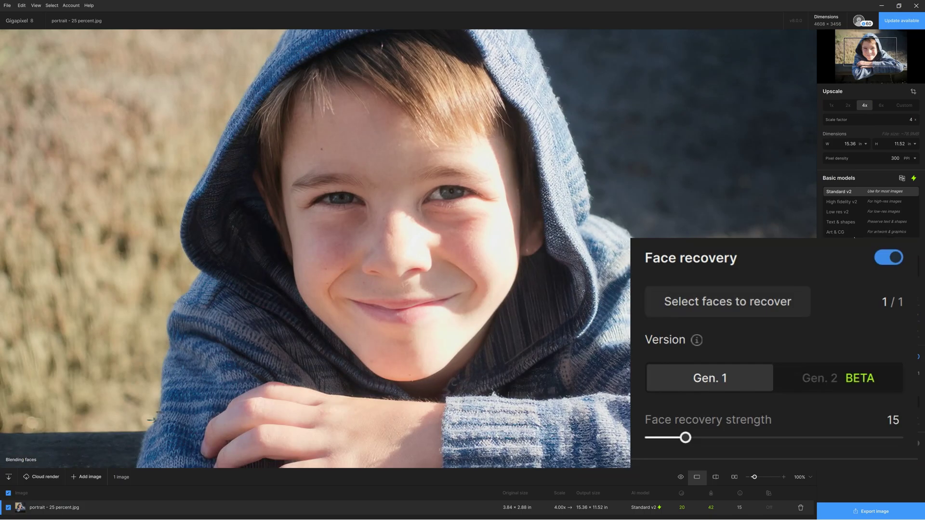
- Push face recovery strength to 100, then settle it at about 6
left_click_drag(685, 437, 764, 437)
left_click_drag(699, 463, 645, 463)
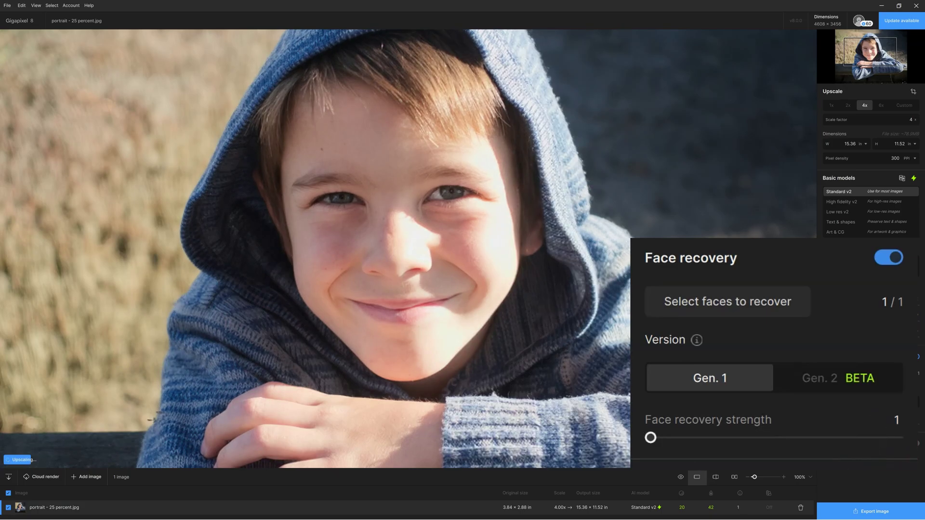
left_click(664, 438)
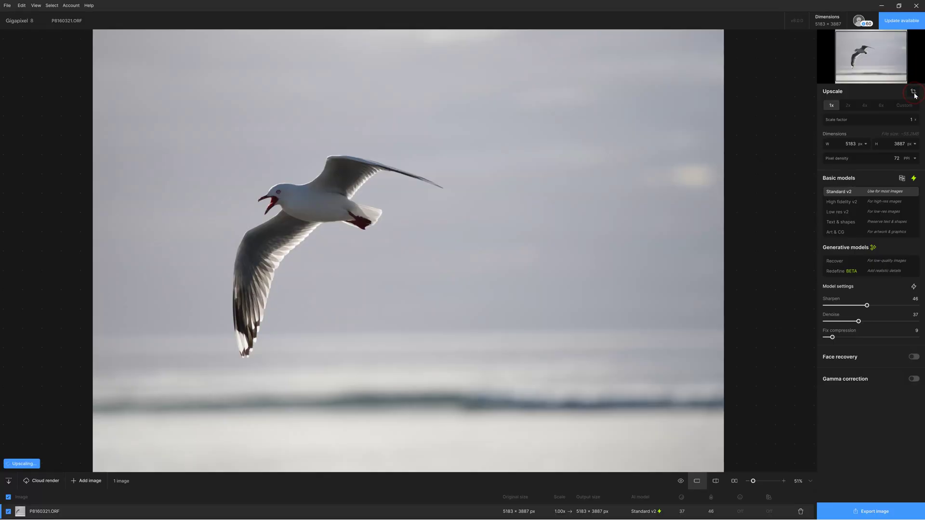
- Crop the seagull photo to about 3986×2983 with the gull in the upper-left
left_click(914, 92)
left_click_drag(623, 425, 572, 389)
left_click_drag(452, 318, 393, 257)
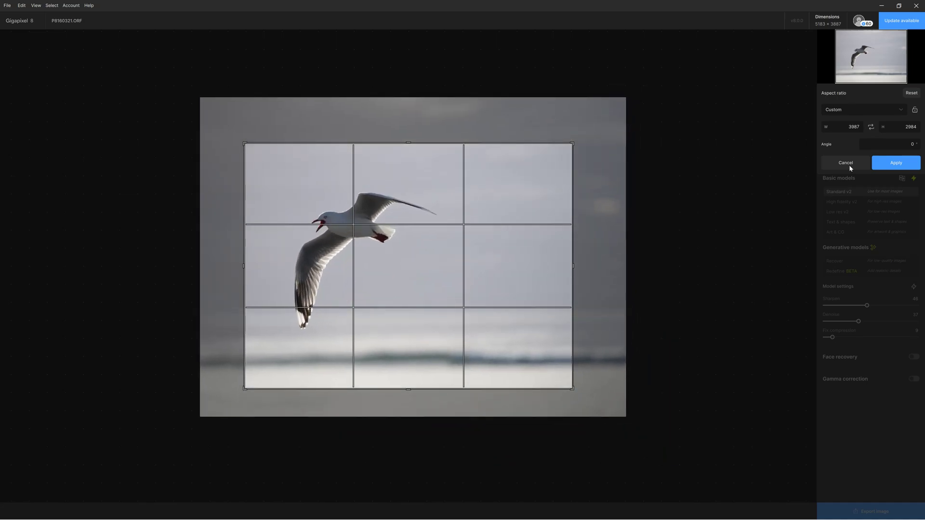
left_click(896, 163)
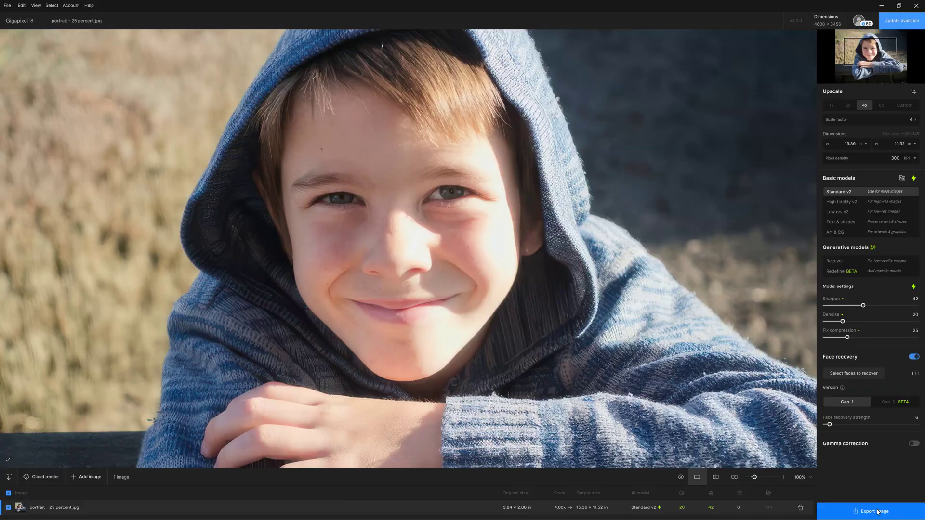
- Open the export settings for the 4x portrait
left_click(877, 511)
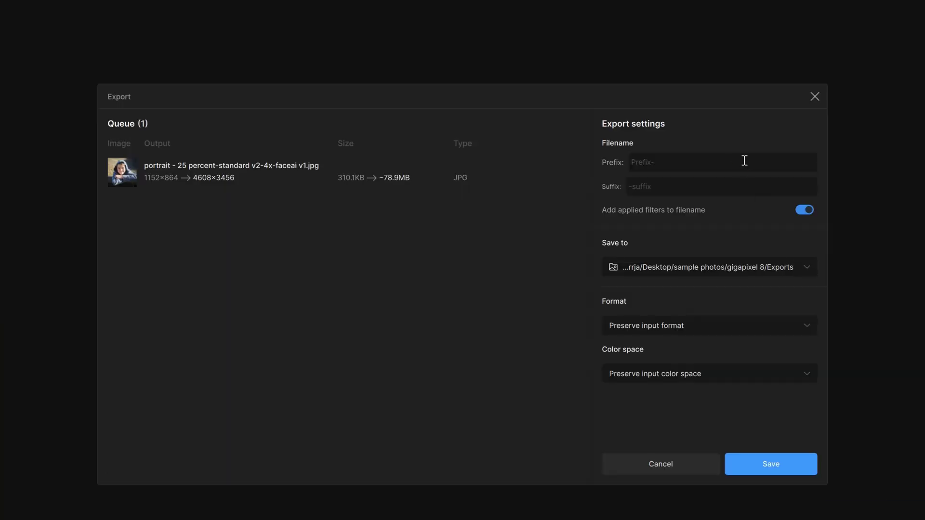
- Set the export filename prefix to 'Upscaled'
left_click(744, 160)
type("Upscalers")
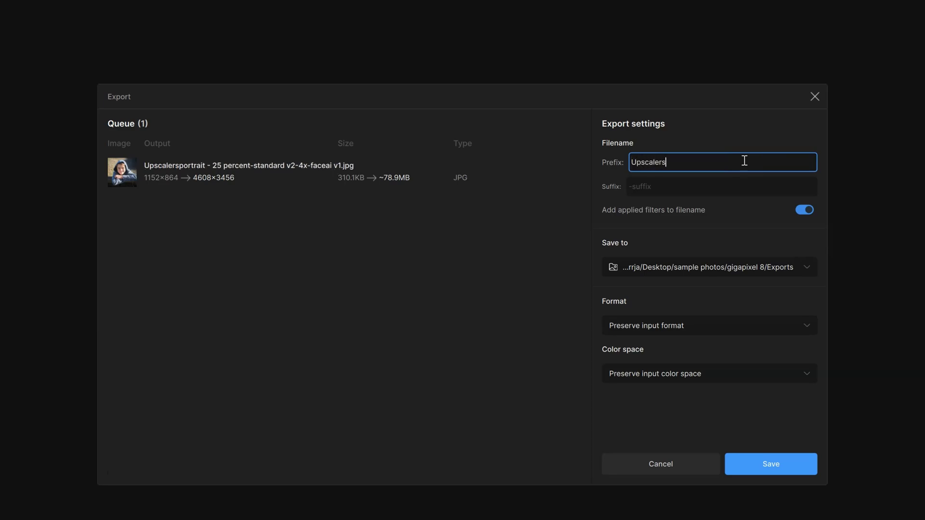
key("BackSpace")
key("BackSpace")
type("d")
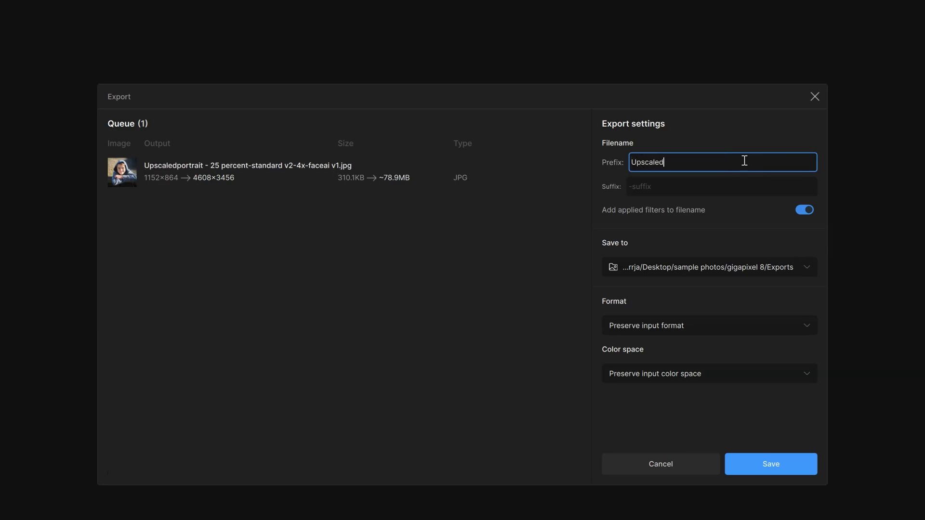
- Add the filename suffix 'Review' and bring up the Save to folder choices
left_click(716, 194)
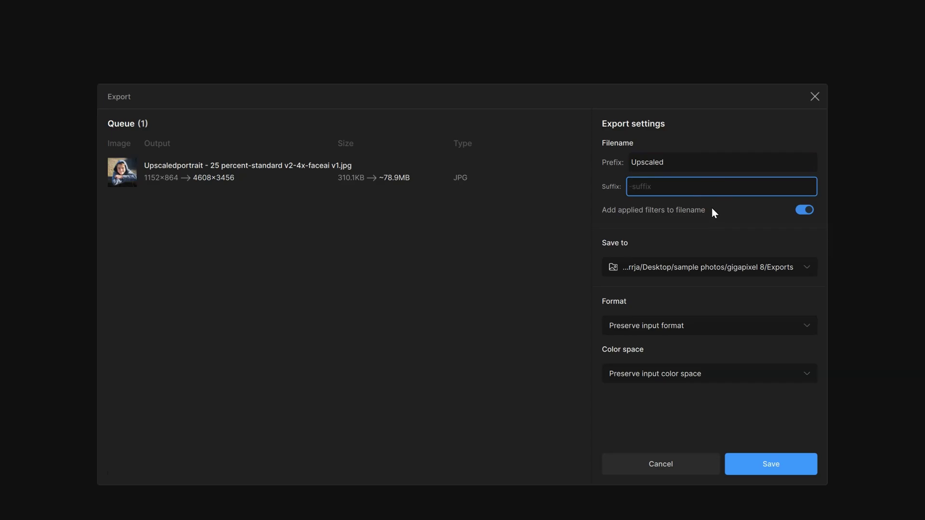
type("Review")
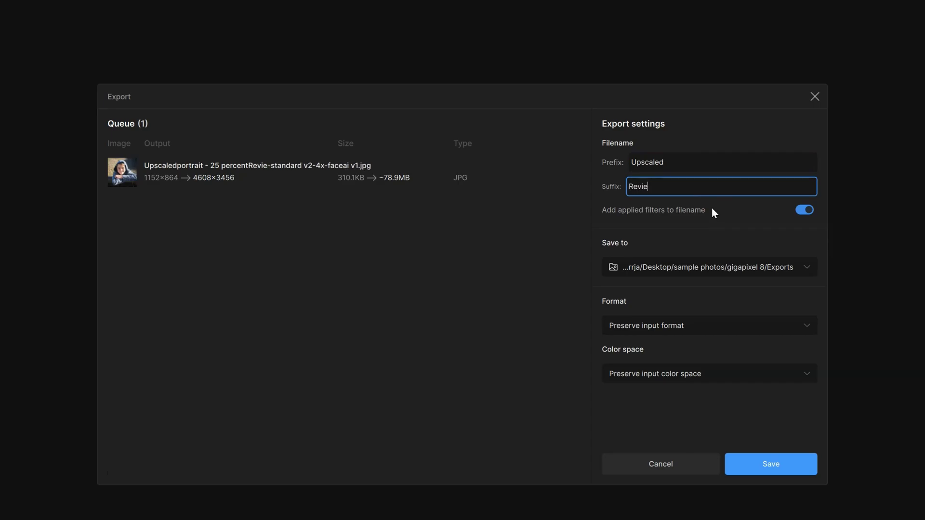
left_click(809, 267)
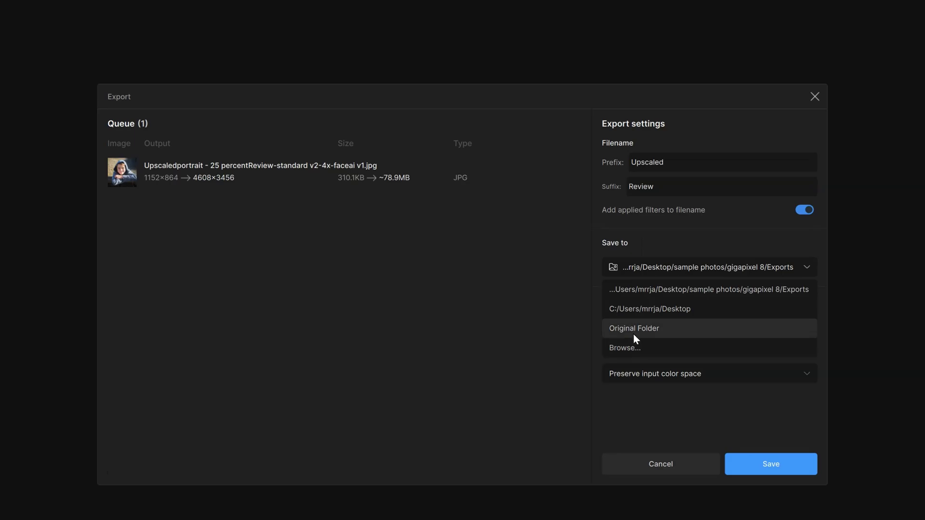